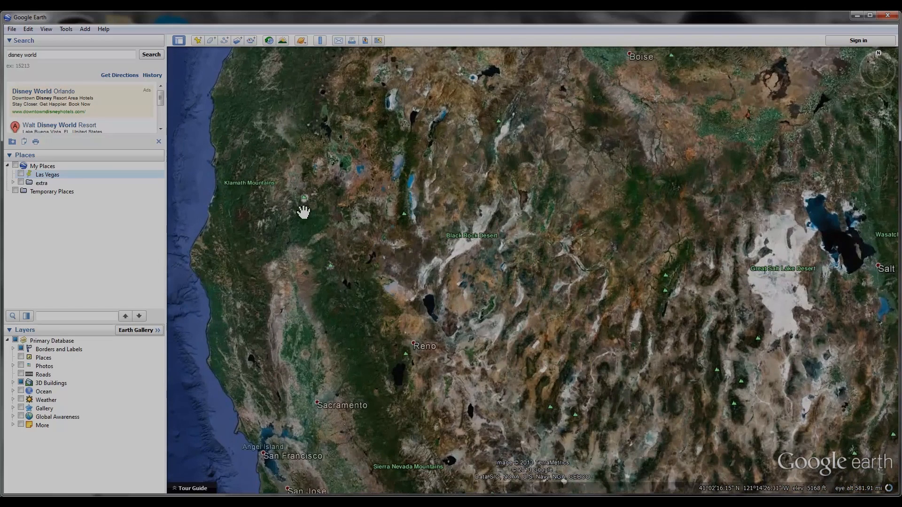
# Fly to the saved Las Vegas place and add a new untitled placemark there with the default name
pyautogui.click(37, 176)
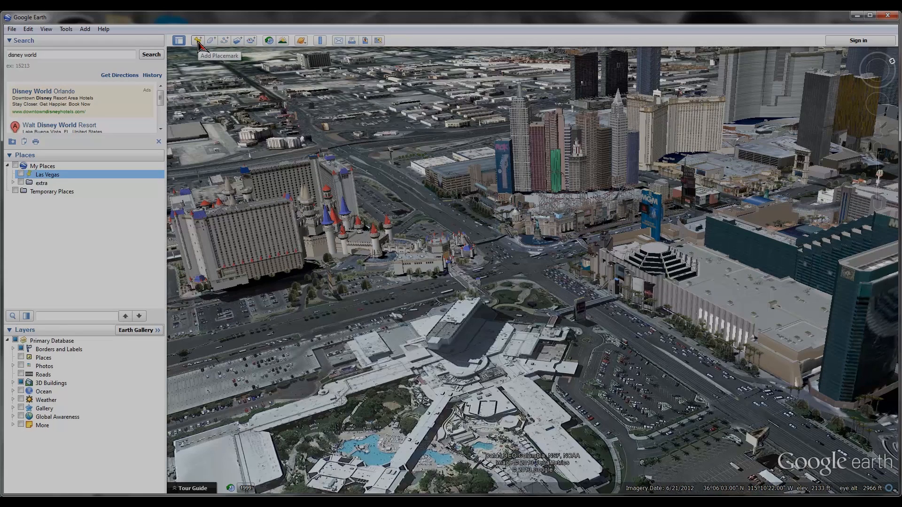
pyautogui.click(198, 41)
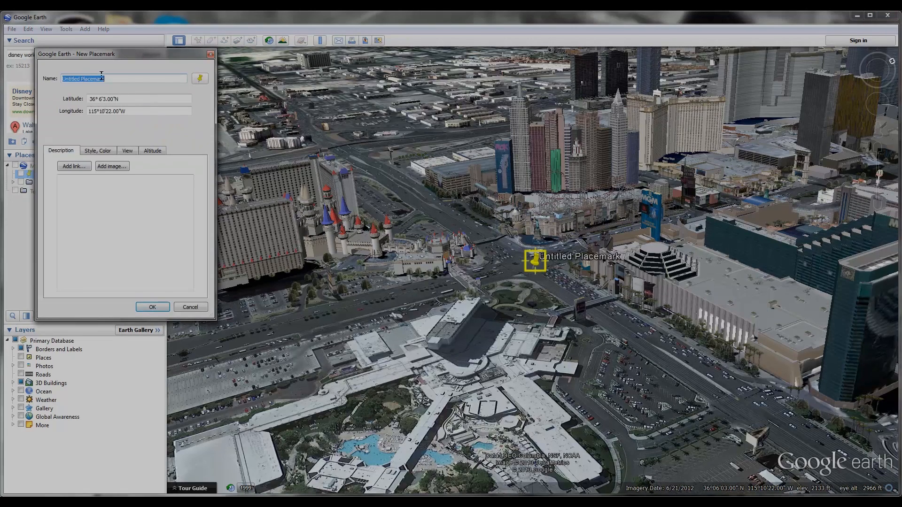
pyautogui.click(159, 312)
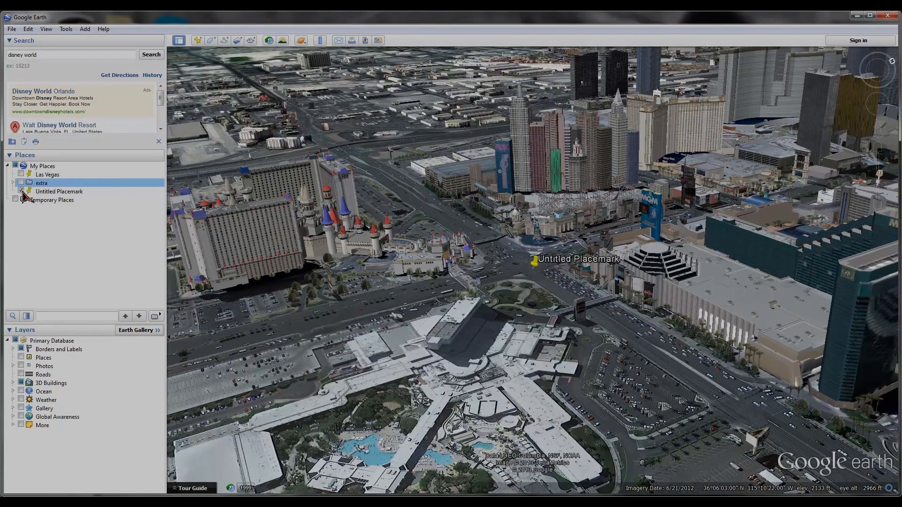
# Toggle the visibility checkboxes of the Untitled Placemark and the Las Vegas places in My Places
pyautogui.click(21, 191)
pyautogui.click(21, 174)
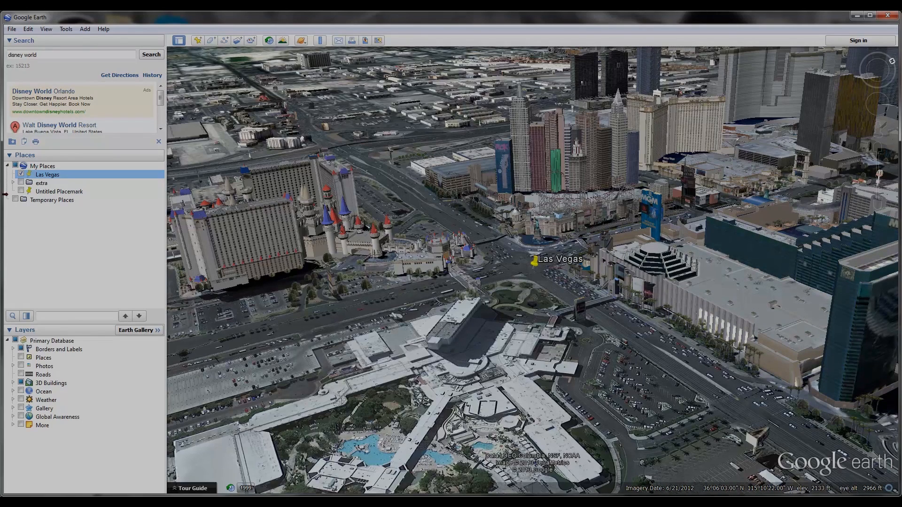
pyautogui.click(21, 174)
# Add a placemark named "zoomed out vegas" between Las Vegas and Boulder City
pyautogui.scroll(-3, 641, 270)
pyautogui.scroll(-10, 644, 271)
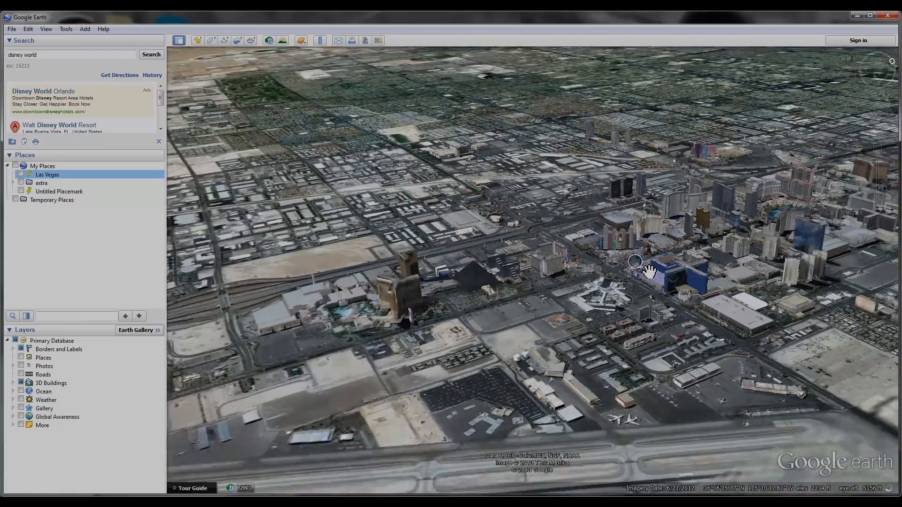
pyautogui.scroll(-10, 652, 276)
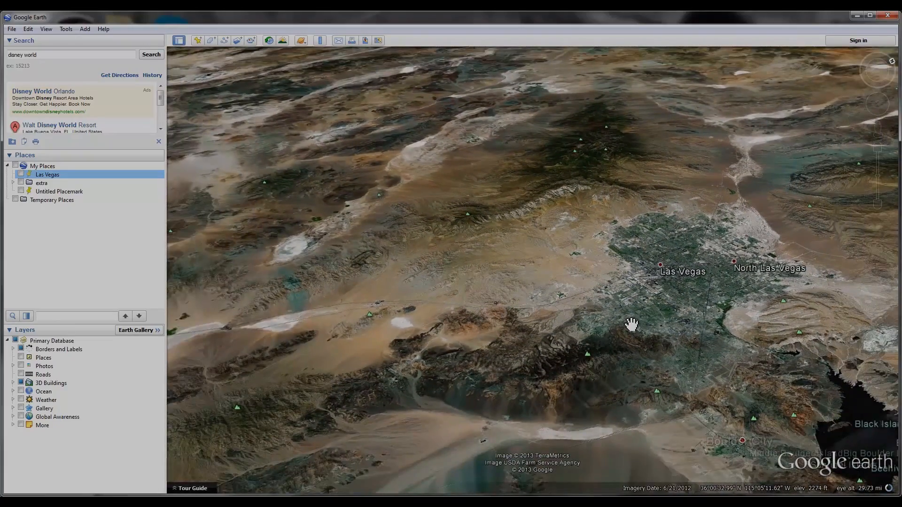
pyautogui.moveTo(624, 322); pyautogui.dragTo(477, 245)
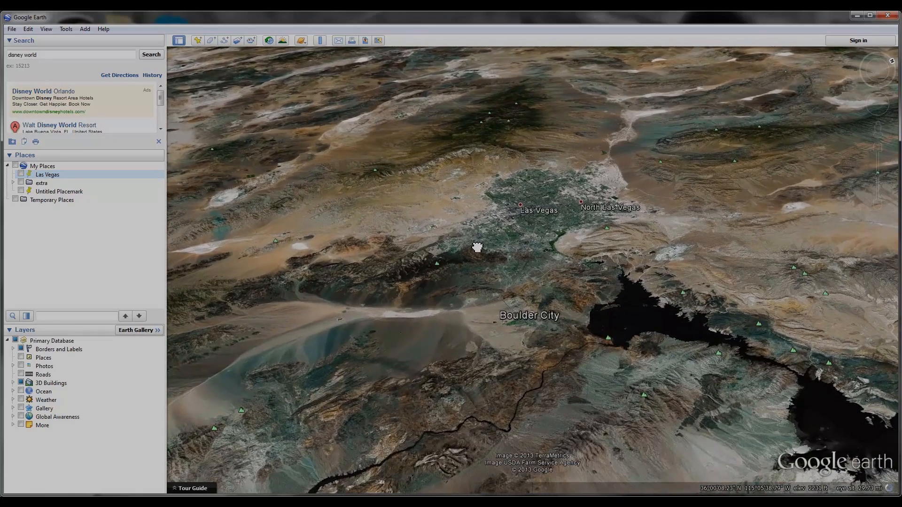
pyautogui.click(197, 41)
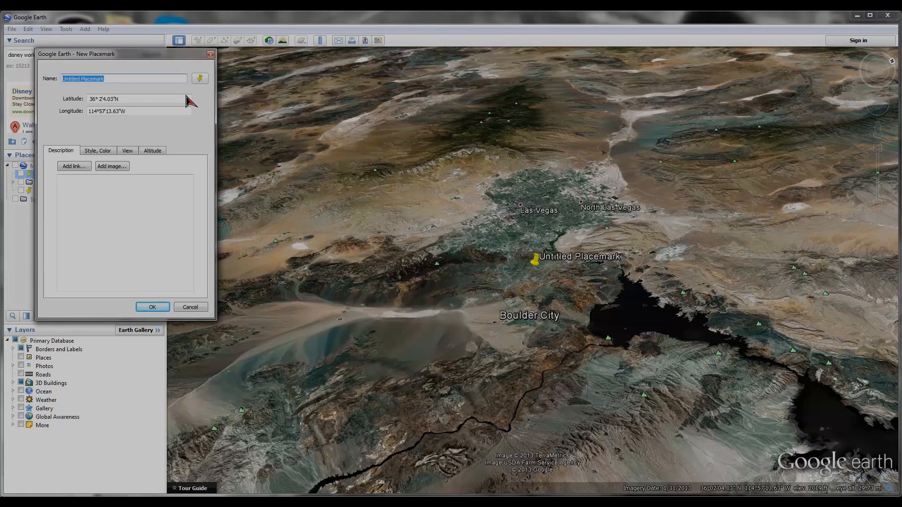
pyautogui.press('BackSpace')
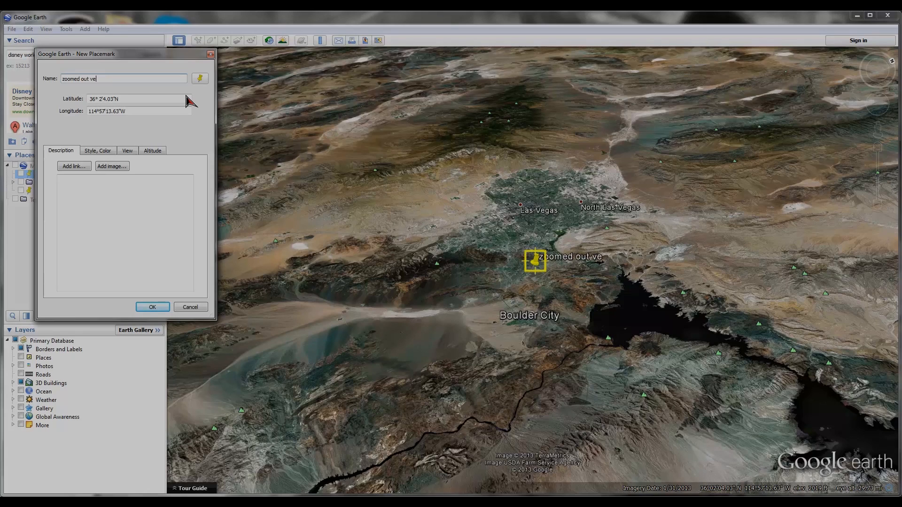
pyautogui.click(150, 308)
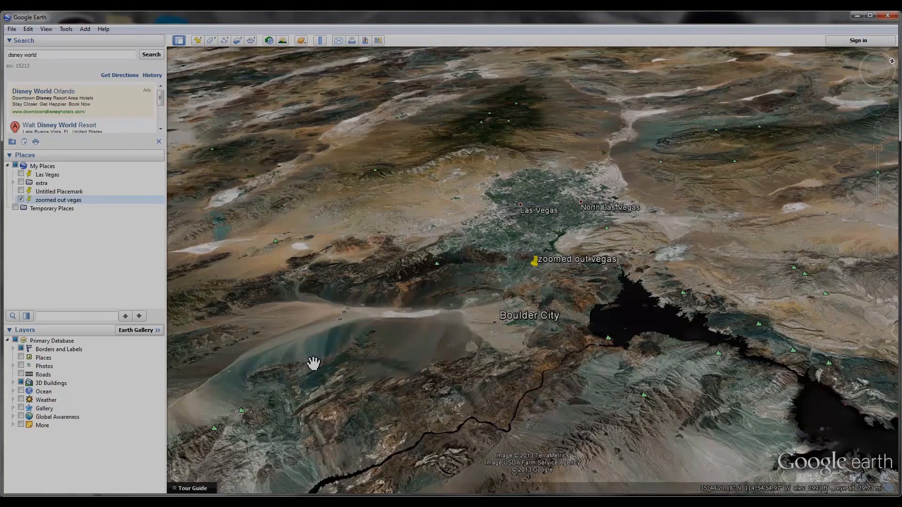
# Add a placemark named "outside california" east of Riverside
pyautogui.scroll(-5, 769, 305)
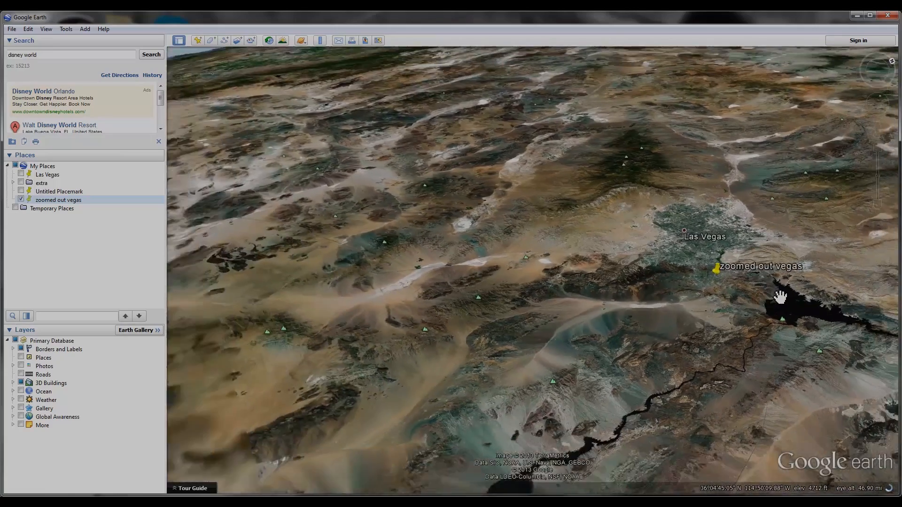
pyautogui.scroll(-10, 752, 292)
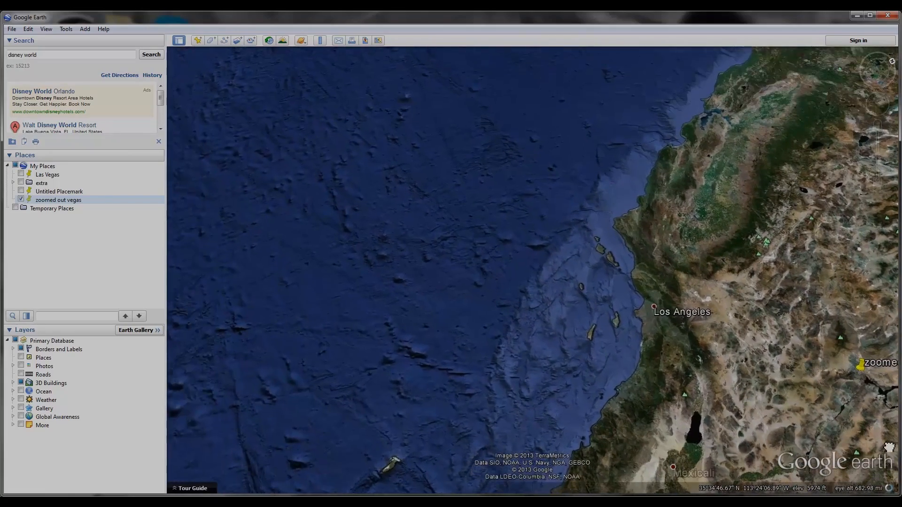
pyautogui.moveTo(787, 371); pyautogui.dragTo(846, 403)
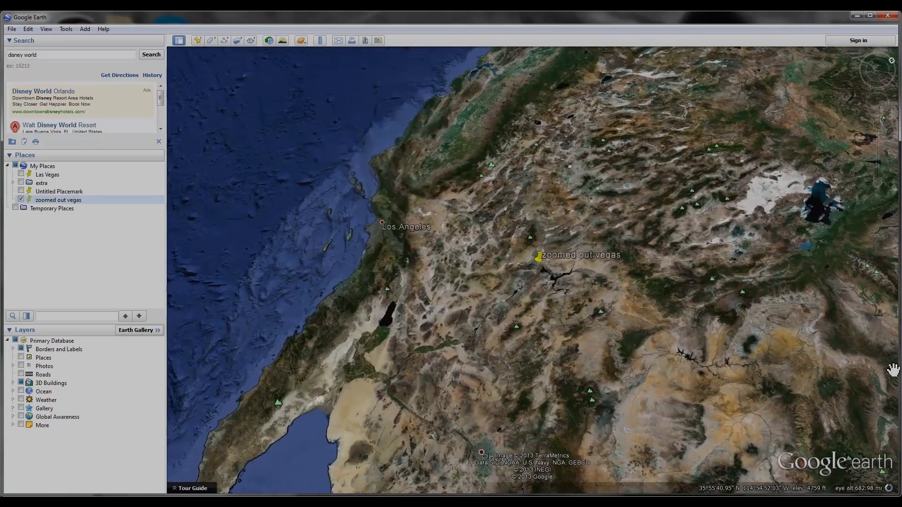
pyautogui.moveTo(842, 398); pyautogui.dragTo(900, 267, button='middle')
pyautogui.moveTo(437, 369)
pyautogui.mouseDown(button='middle')
pyautogui.moveTo(493, 370)
pyautogui.moveTo(435, 364)
pyautogui.mouseUp(button='middle')
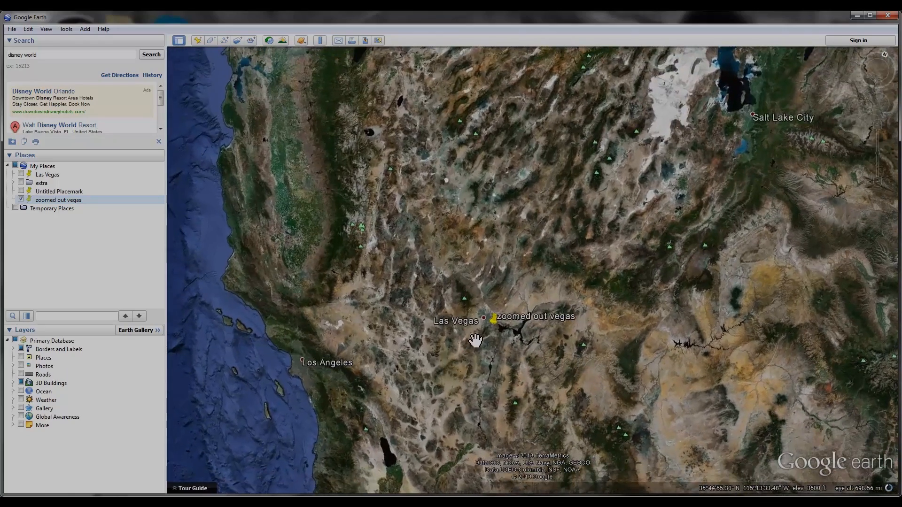
pyautogui.moveTo(472, 344); pyautogui.dragTo(628, 212)
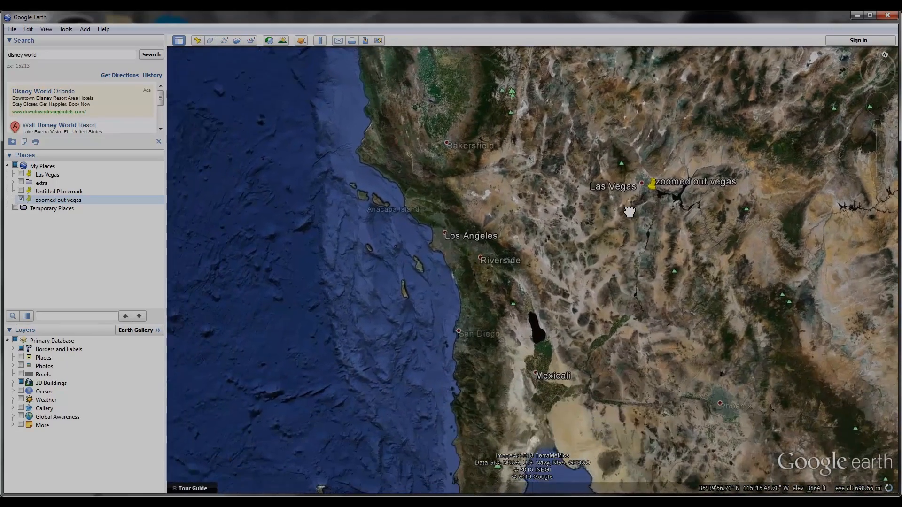
pyautogui.scroll(1, 542, 269)
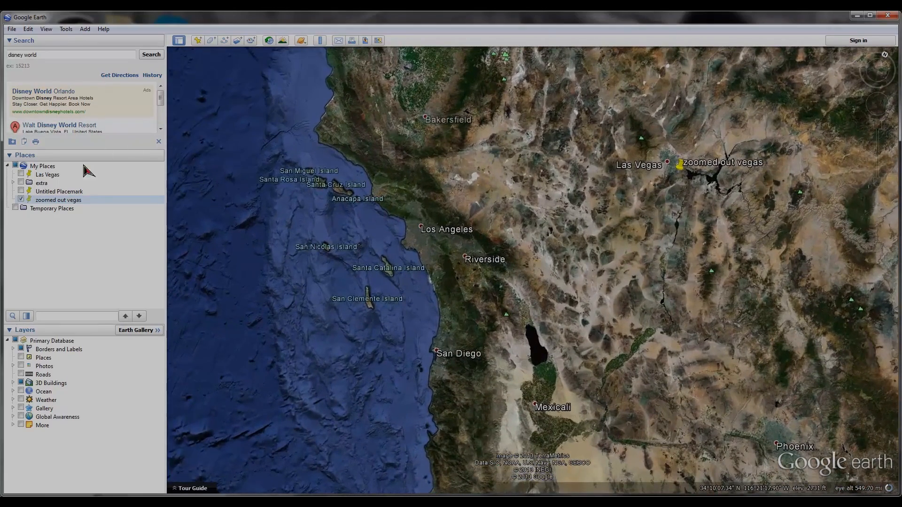
pyautogui.click(199, 40)
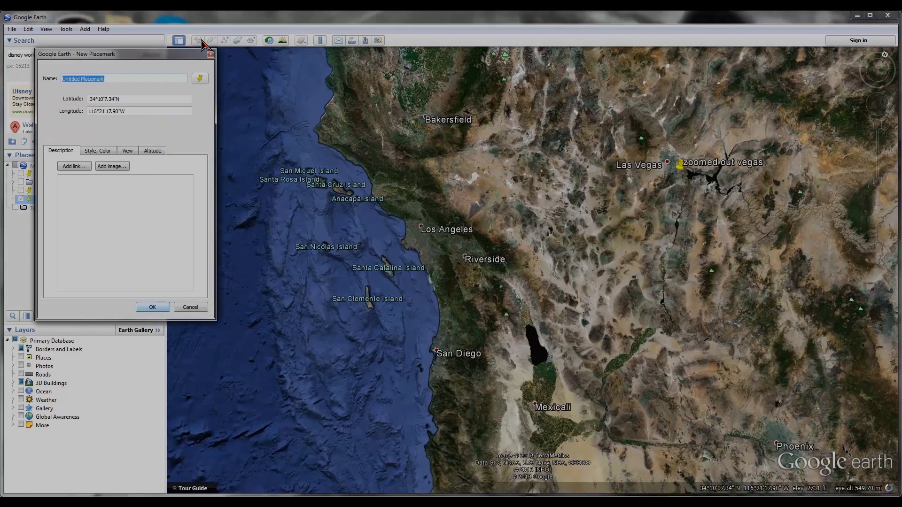
pyautogui.write('outside california')
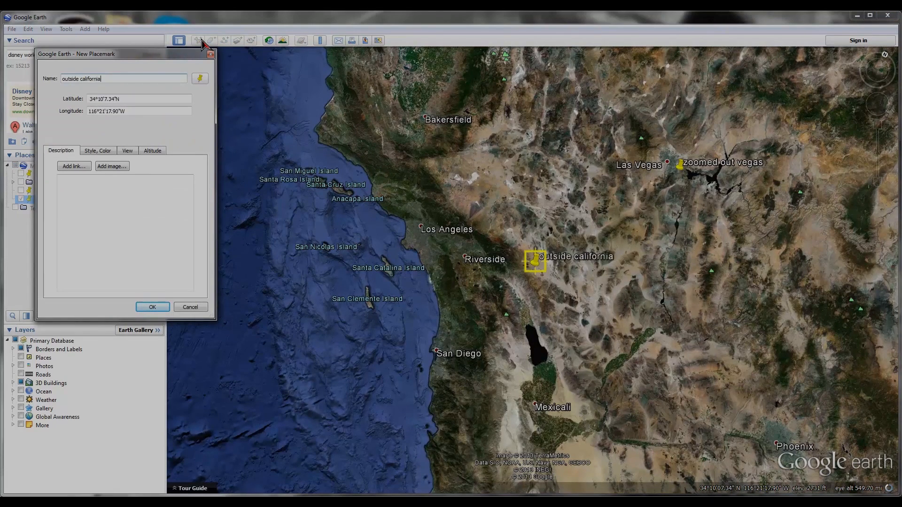
pyautogui.click(155, 309)
# Search for "Disneyland Resort, Anaheim, CA" and add a placemark named "disney out" in the park
pyautogui.scroll(1, 497, 323)
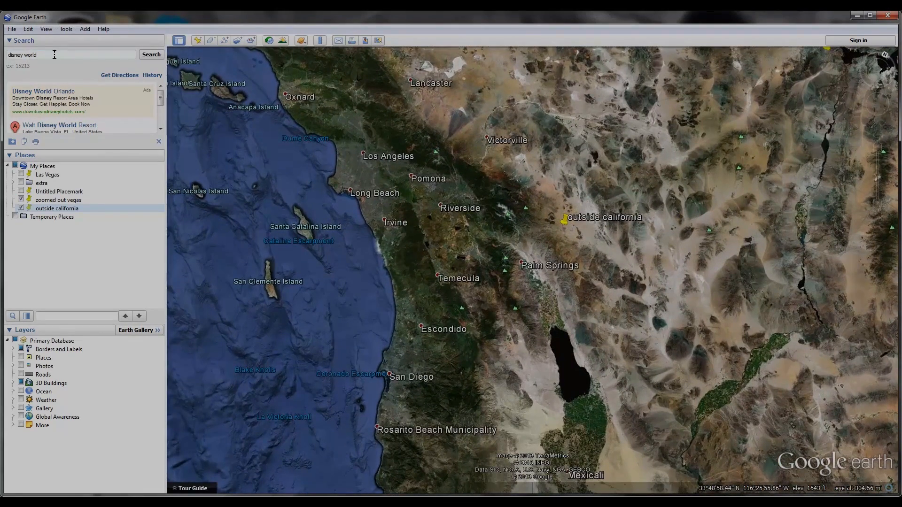
pyautogui.write('disneyland')
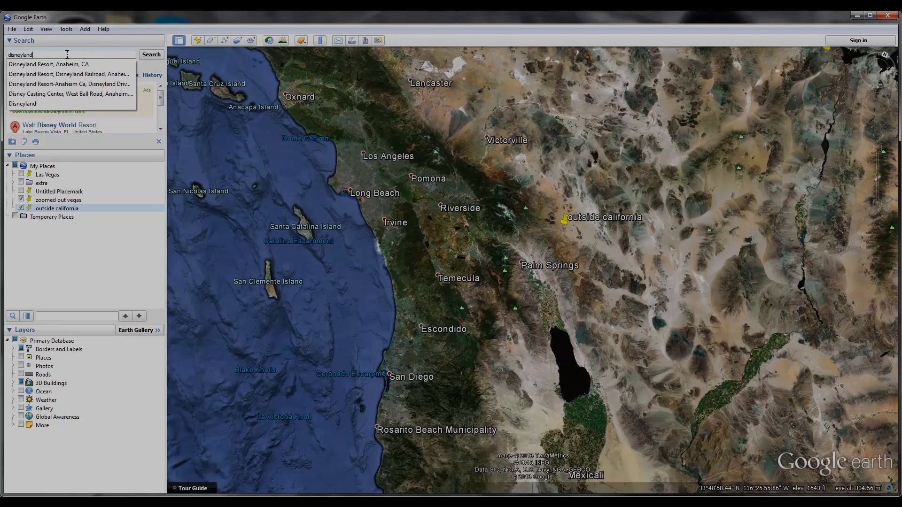
pyautogui.click(68, 65)
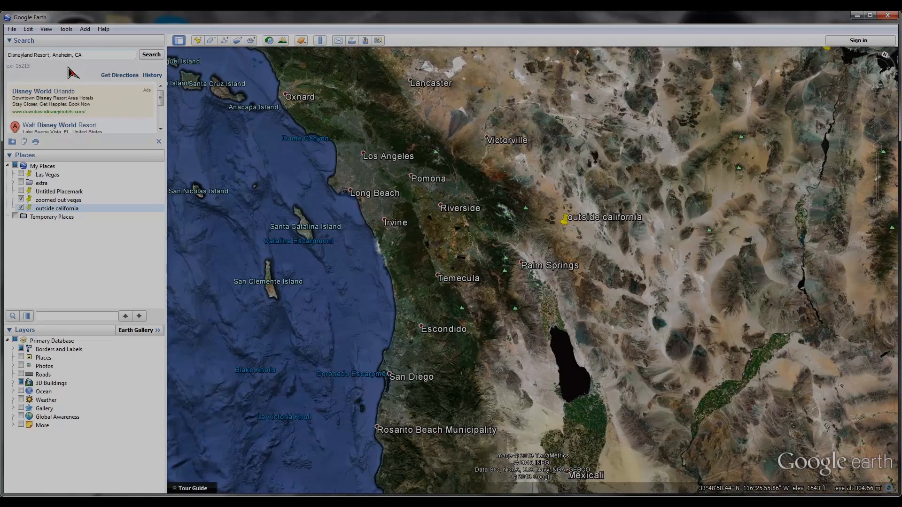
pyautogui.click(151, 54)
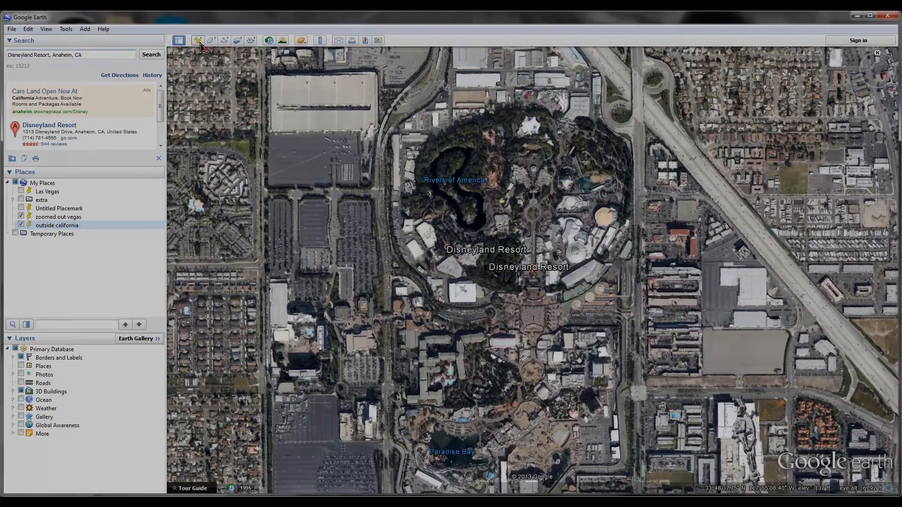
pyautogui.click(197, 41)
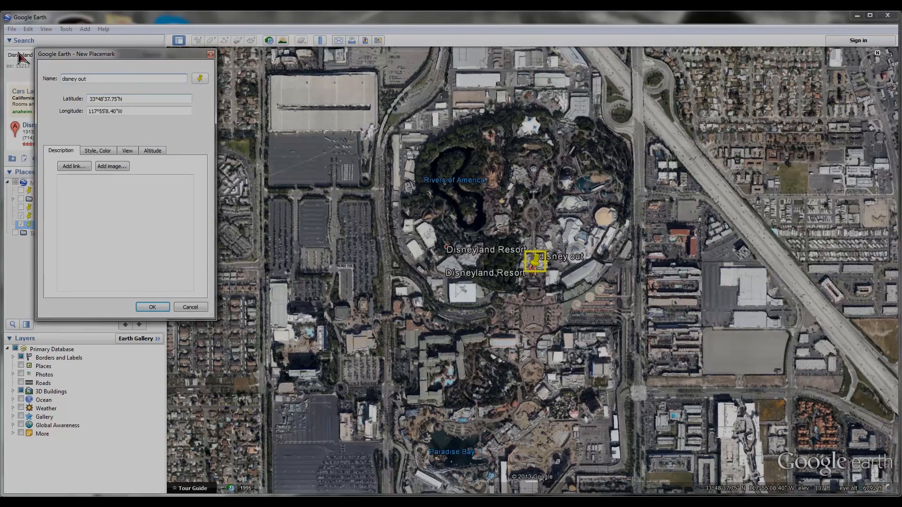
pyautogui.click(158, 309)
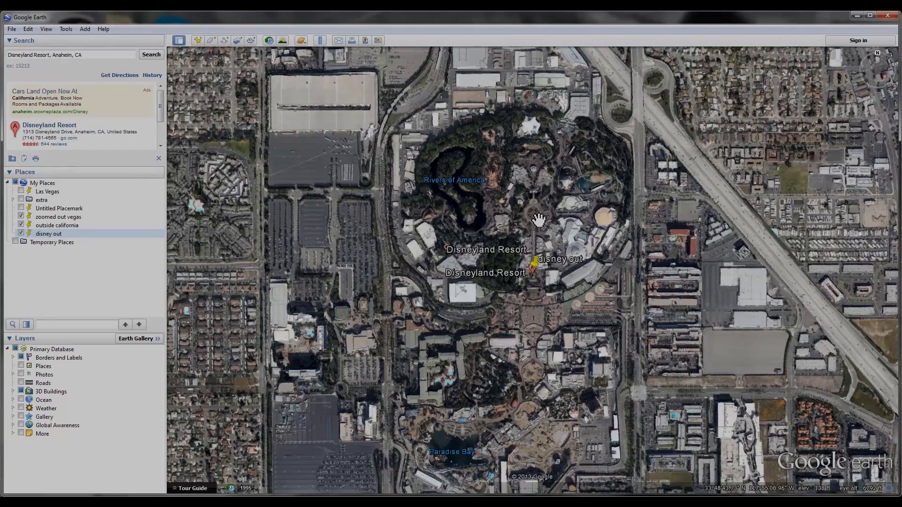
# Add a placemark named "disney final" on the flower bed at Disneyland's main entrance
pyautogui.scroll(8, 545, 291)
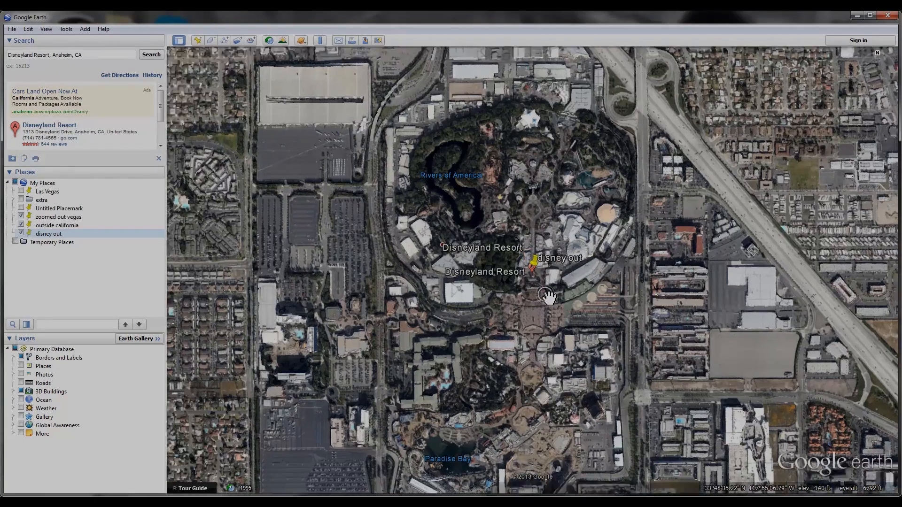
pyautogui.scroll(2, 528, 227)
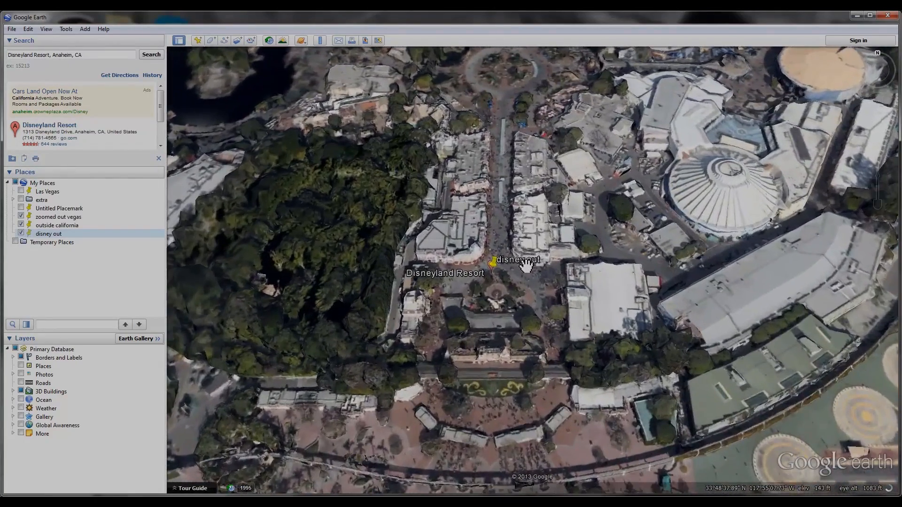
pyautogui.scroll(-4, 488, 270)
pyautogui.scroll(3, 453, 245)
pyautogui.scroll(3, 454, 245)
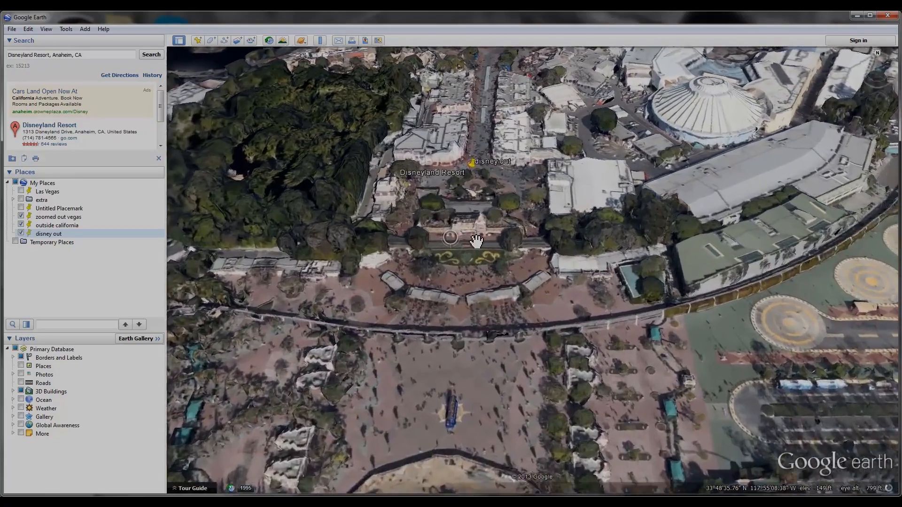
pyautogui.scroll(2, 479, 264)
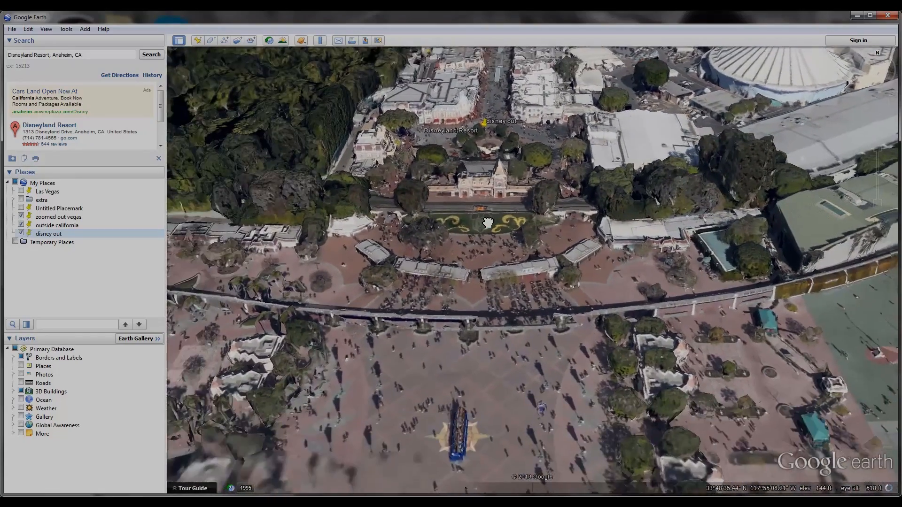
pyautogui.scroll(2, 488, 206)
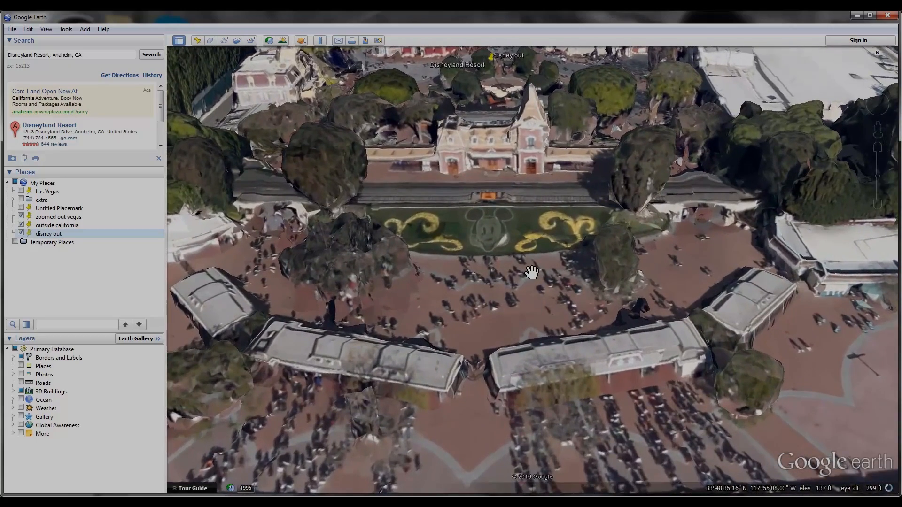
pyautogui.moveTo(531, 271); pyautogui.dragTo(536, 216)
pyautogui.scroll(2, 540, 217)
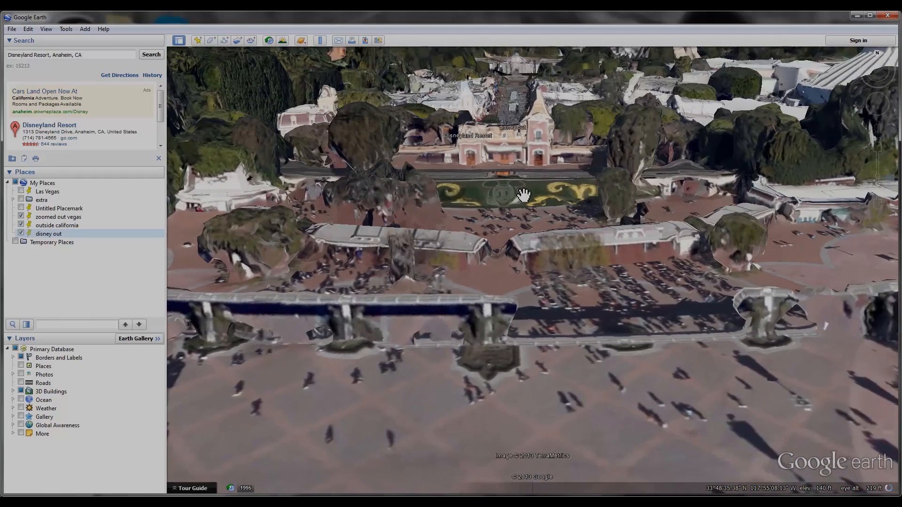
pyautogui.moveTo(524, 195); pyautogui.dragTo(534, 221)
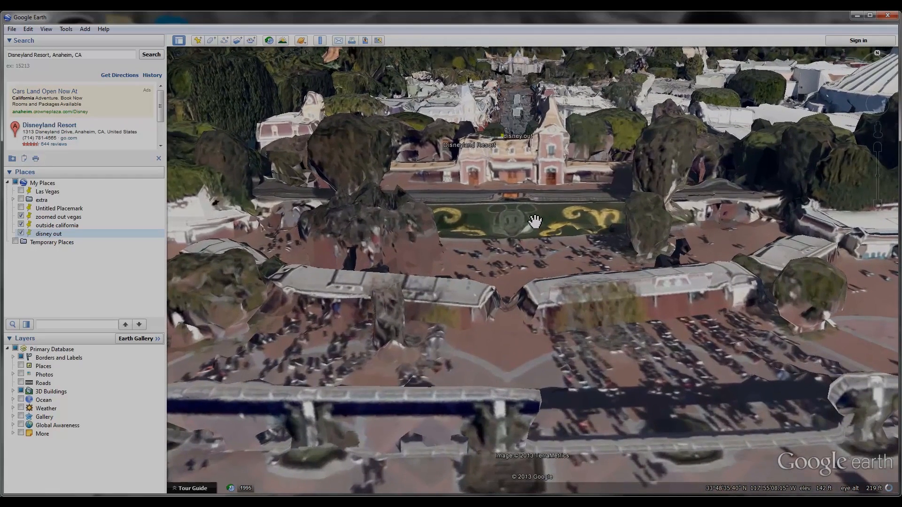
pyautogui.moveTo(501, 254); pyautogui.dragTo(518, 227)
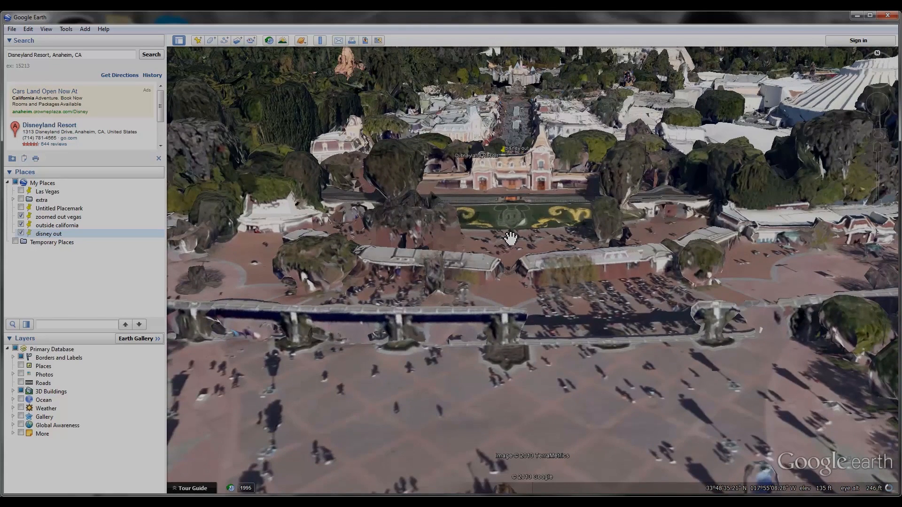
pyautogui.moveTo(510, 237); pyautogui.dragTo(532, 275)
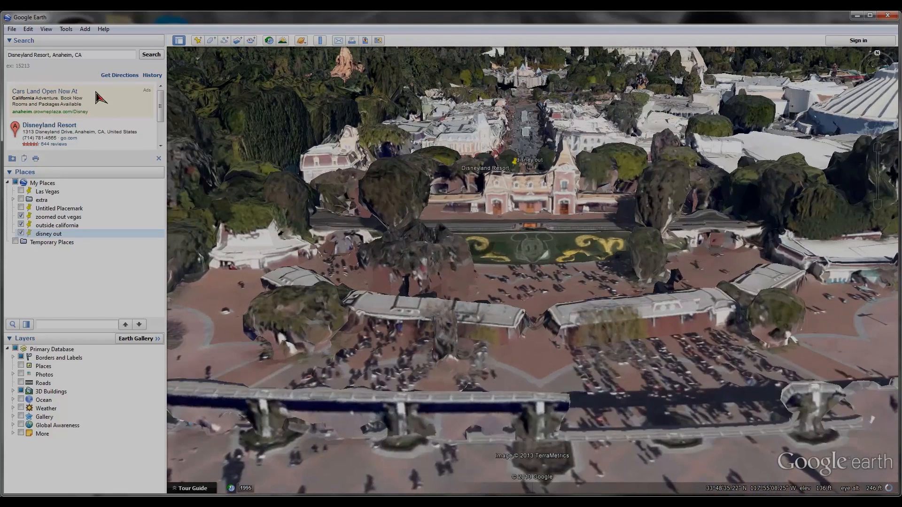
pyautogui.click(198, 40)
pyautogui.write('disney final')
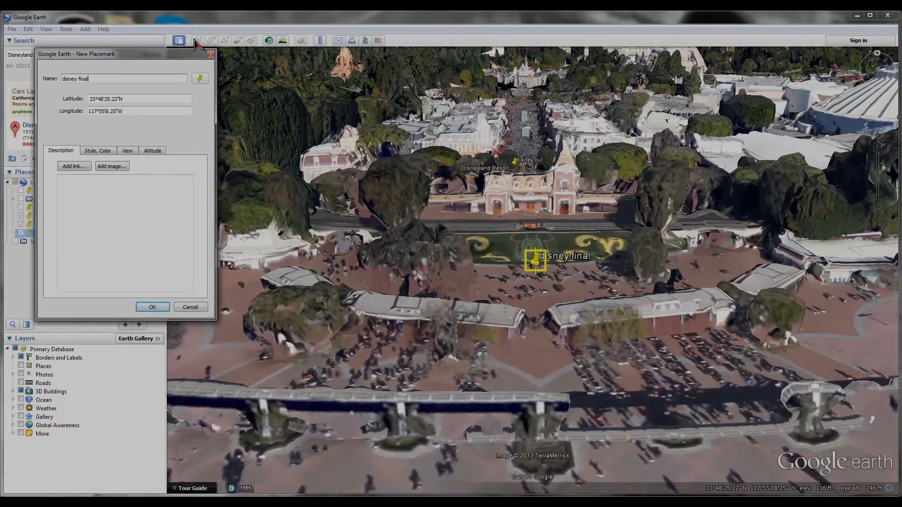
pyautogui.click(152, 307)
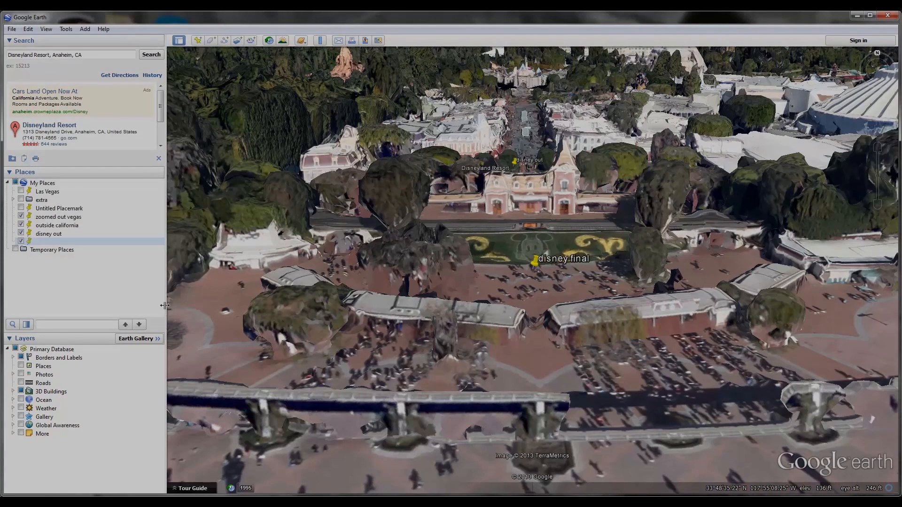
# Hide the zoomed out vegas, outside california, disney out and disney final placemarks in My Places
pyautogui.click(20, 216)
pyautogui.click(21, 225)
pyautogui.click(21, 234)
pyautogui.click(21, 242)
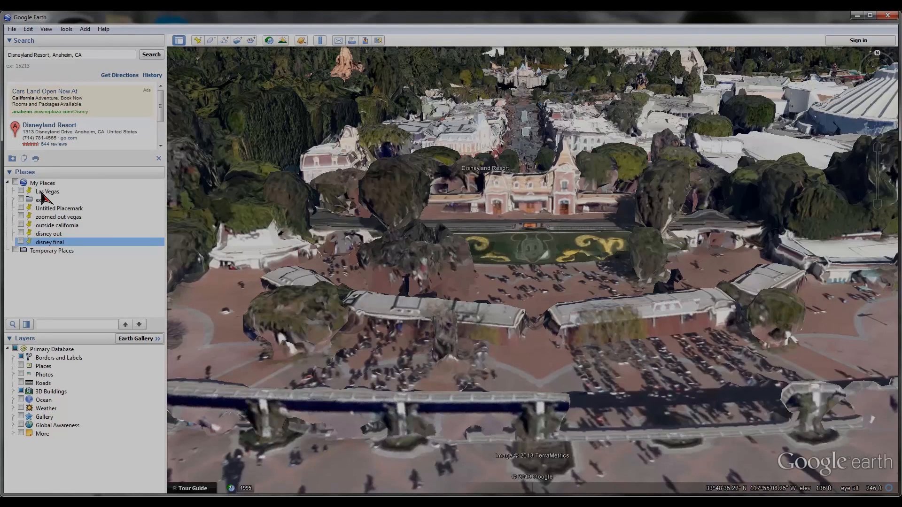
# Move the Las Vegas placemark into the extra folder and collapse that folder
pyautogui.moveTo(43, 194); pyautogui.dragTo(48, 277)
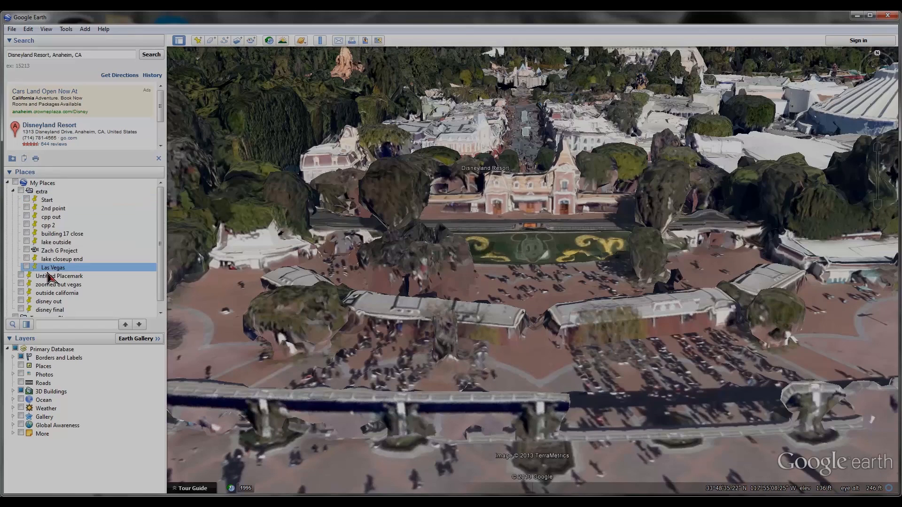
pyautogui.click(13, 191)
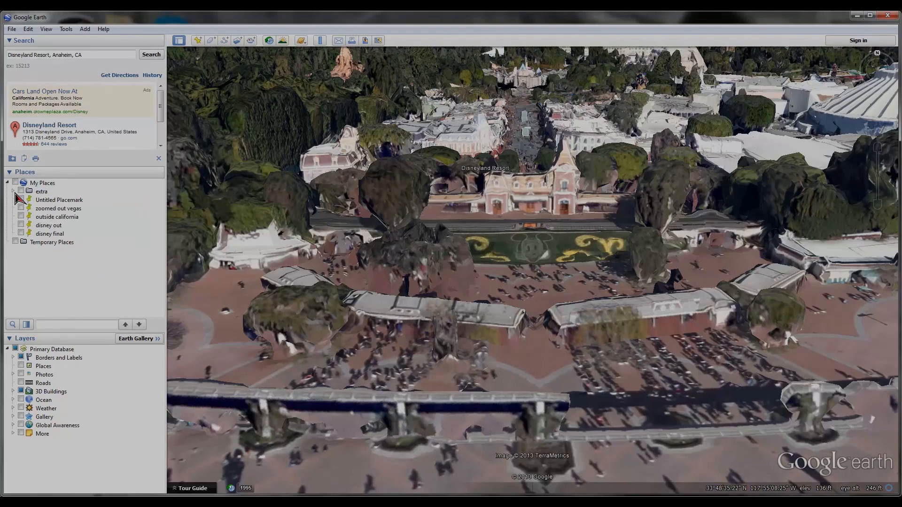
# Fly to the Untitled Placemark and start recording a tour from there
pyautogui.doubleClick(46, 200)
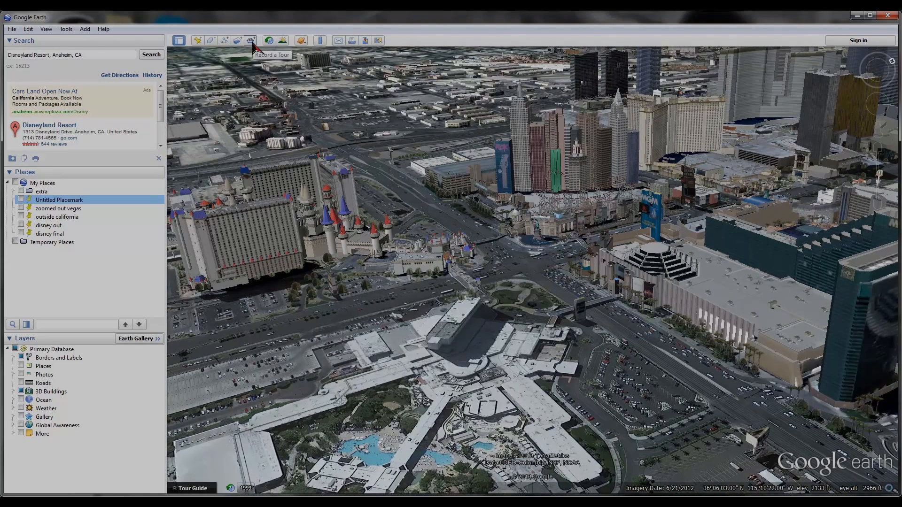
pyautogui.click(252, 42)
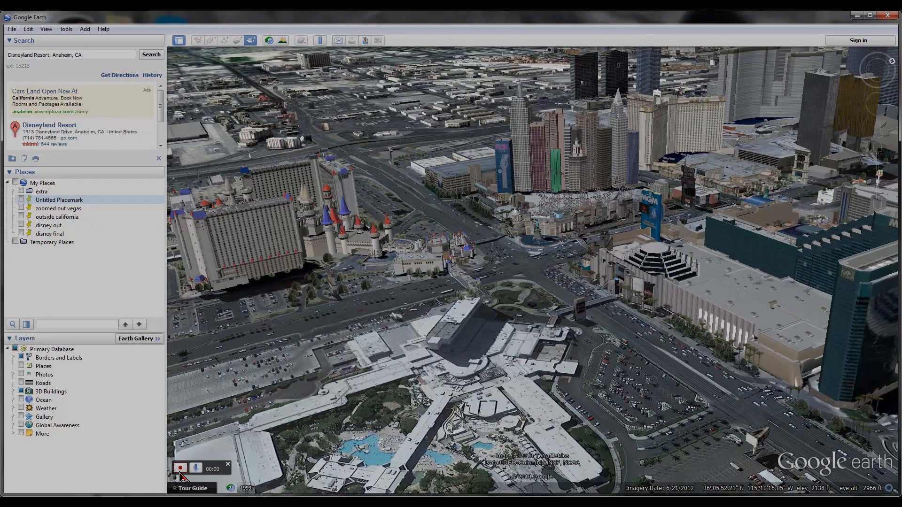
# Fly in turn to zoomed out vegas, outside california, disney out and disney final, then stop recording the tour
pyautogui.doubleClick(52, 209)
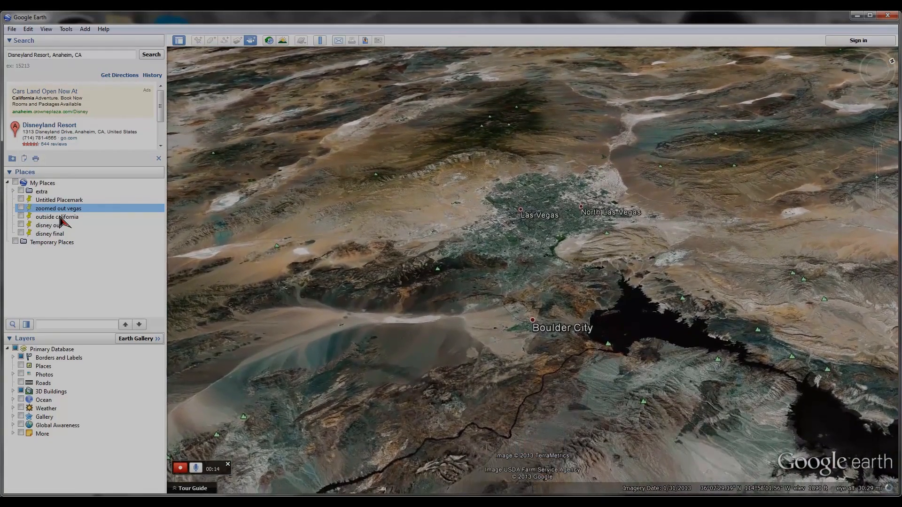
pyautogui.click(60, 217)
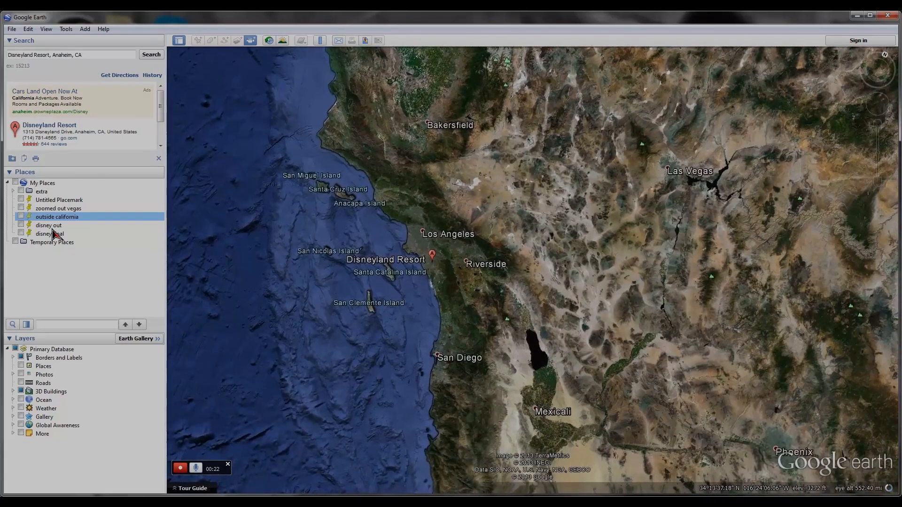
pyautogui.click(53, 228)
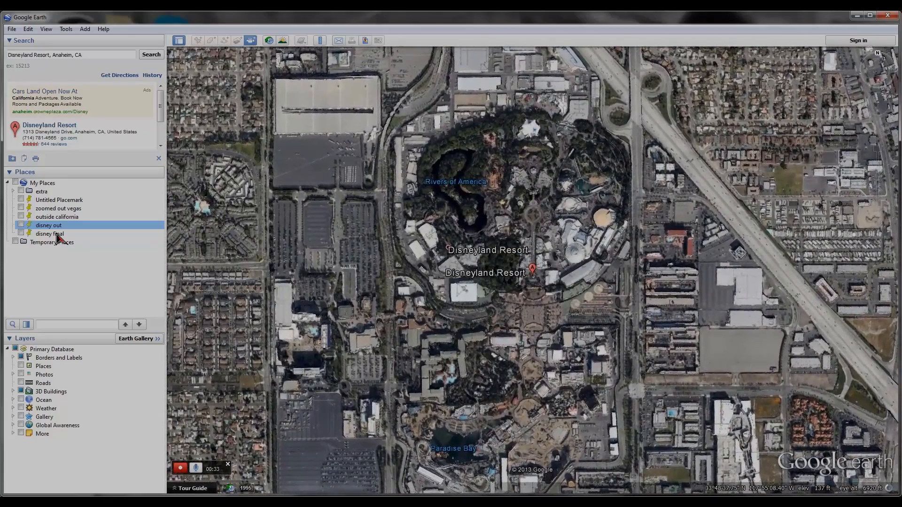
pyautogui.click(57, 234)
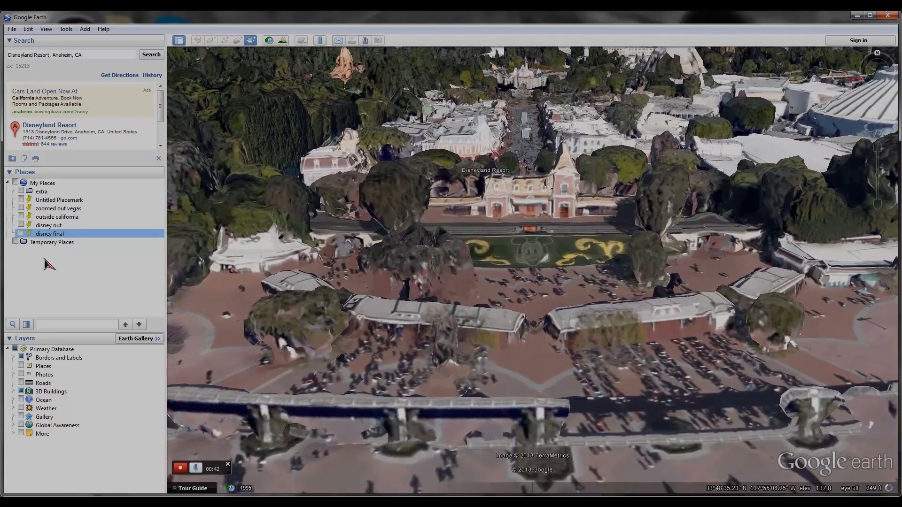
pyautogui.click(180, 470)
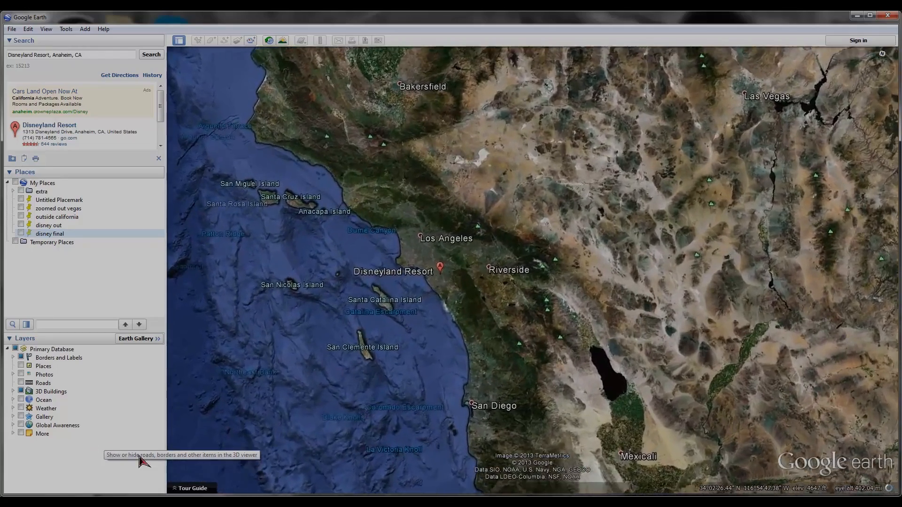
pyautogui.moveTo(321, 453)
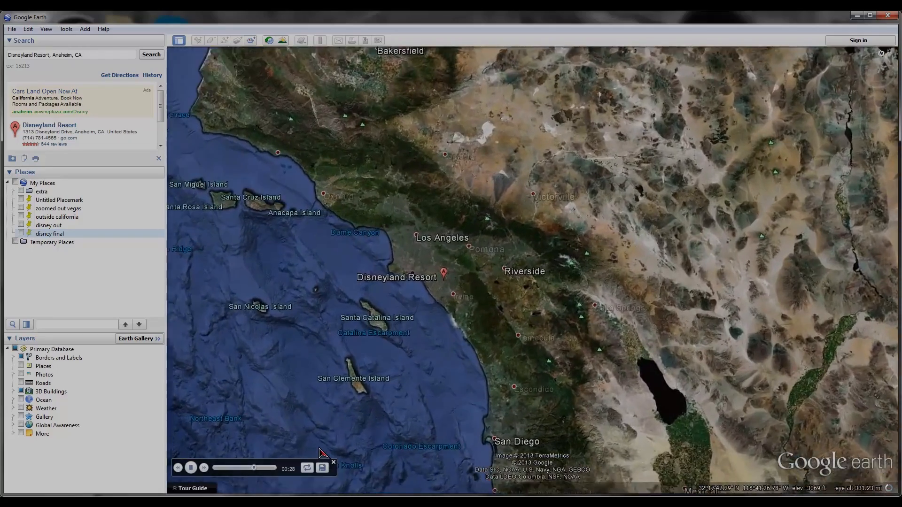